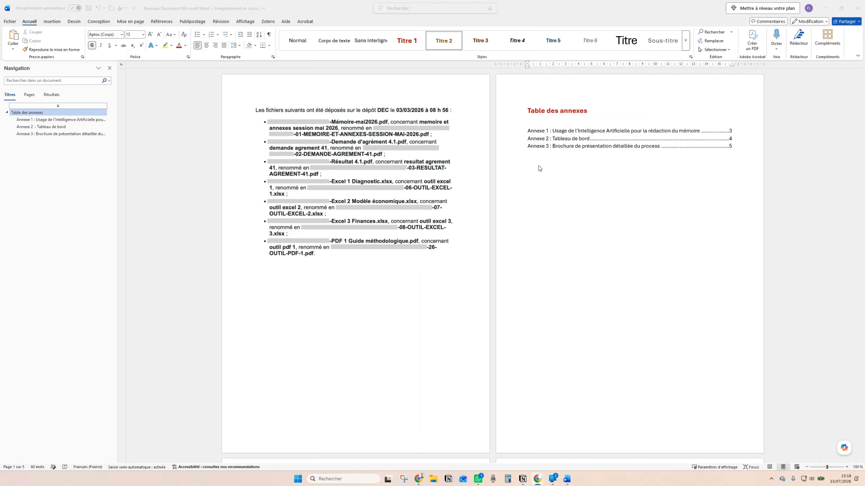
Step: Insert the reference "(OUTIL-EXCEL-1)" after "Annexe 2" in the "Tableau de bord" annex heading
left_click(536, 134)
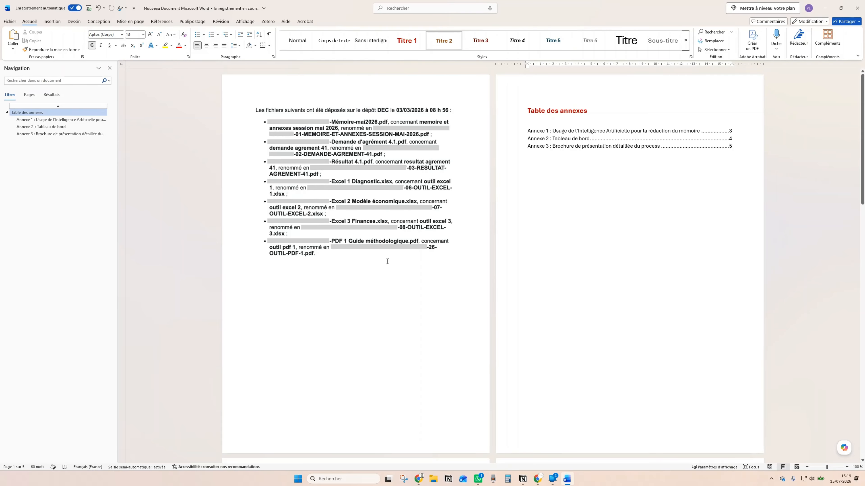
scroll(396, 237, "down", 3)
scroll(395, 239, "down", 5)
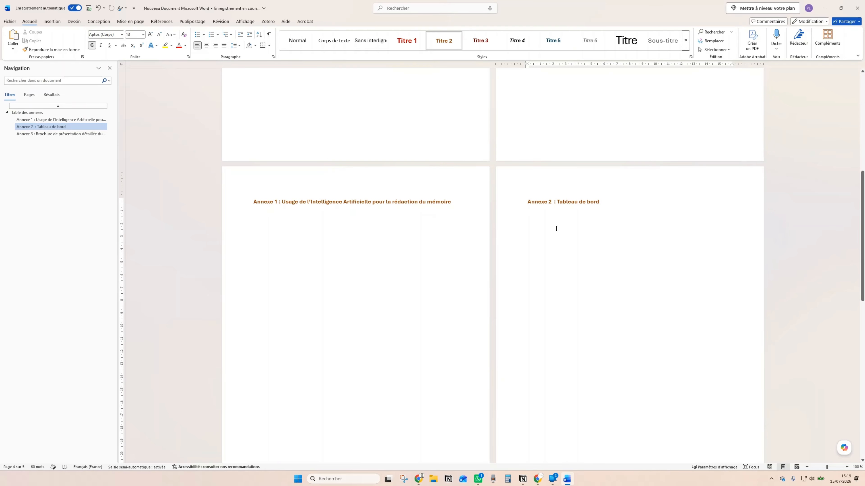
type("(OU")
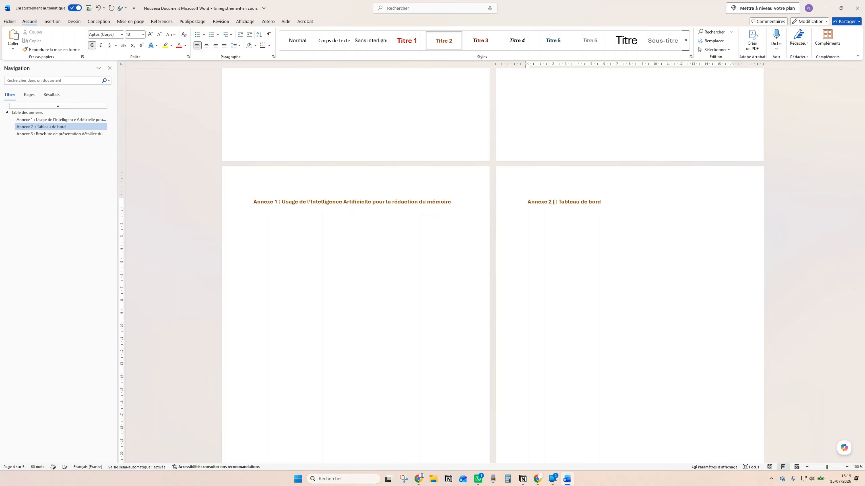
key("Caps_Lock")
type("TIL-")
key("Caps_Lock")
key("Caps_Lock")
type("EXCEL ")
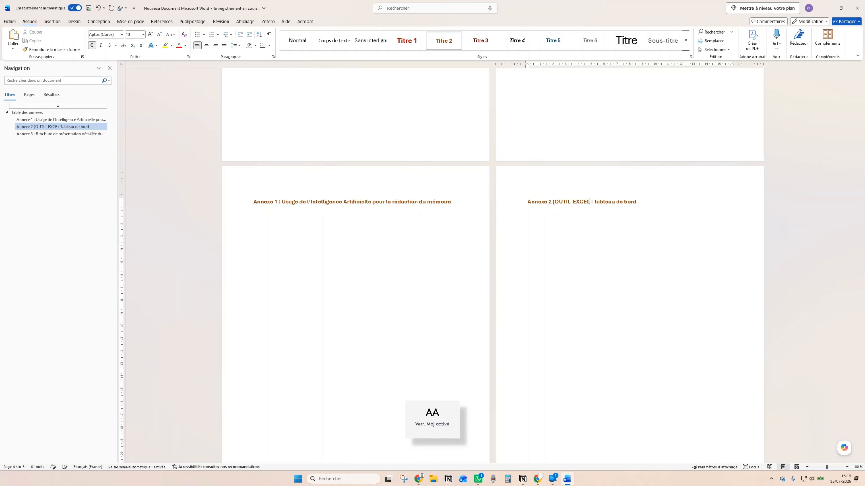
type("-")
key("Caps_Lock")
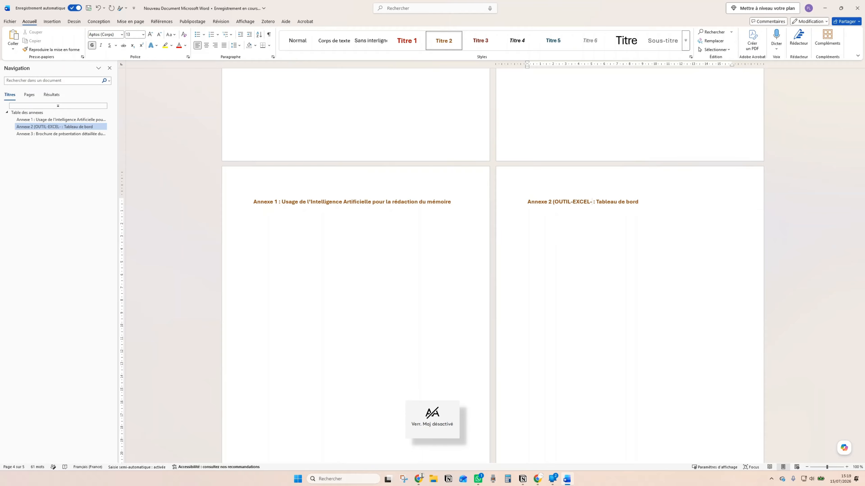
key("Caps_Lock")
type("1")
key("Caps_Lock")
type(")")
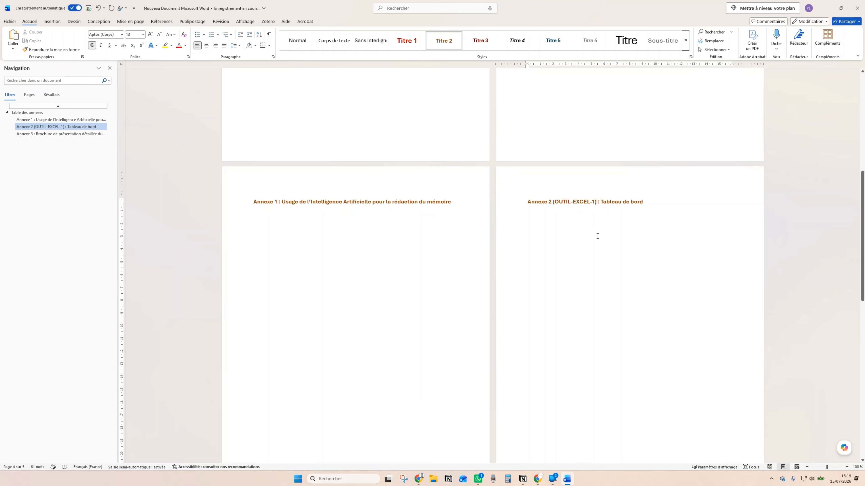
Step: Insert the reference "(OUTIL-PDF-1)" after "Annexe 3" in the "Brochure de présentation détaillée du process" heading
scroll(573, 229, "down", 8)
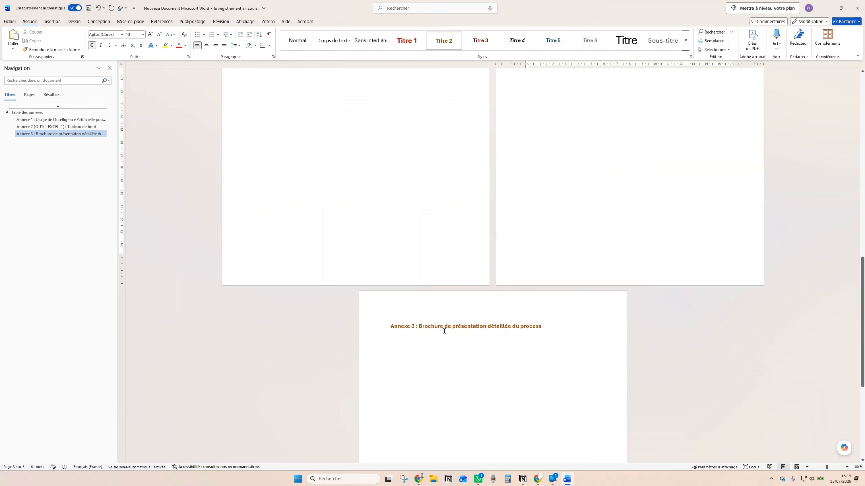
left_click(416, 327)
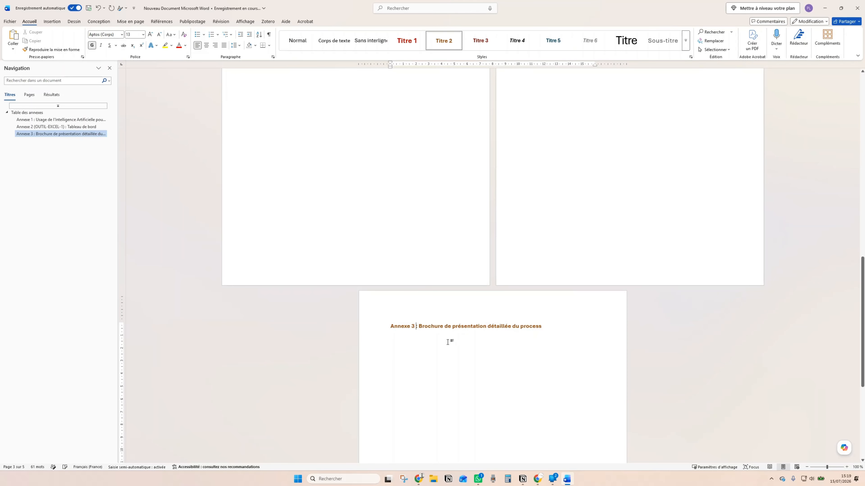
type("(")
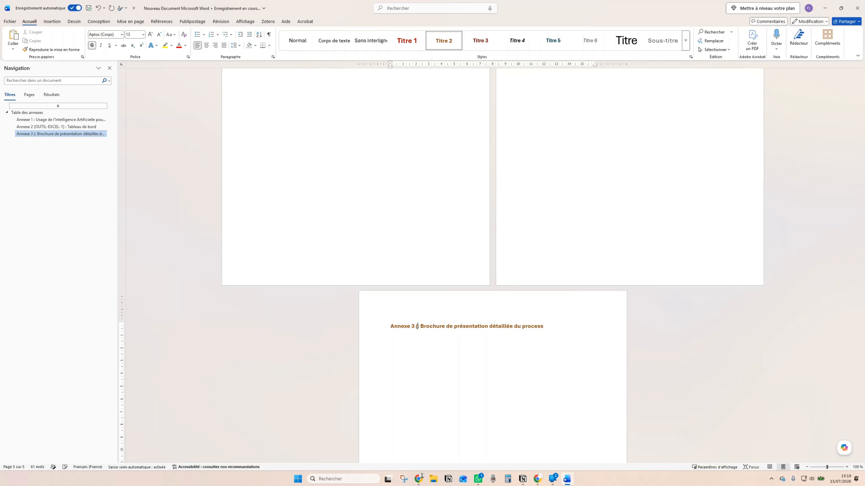
type("outil")
key("BackSpace")
key("BackSpace")
key("BackSpace")
key("BackSpace")
key("BackSpace")
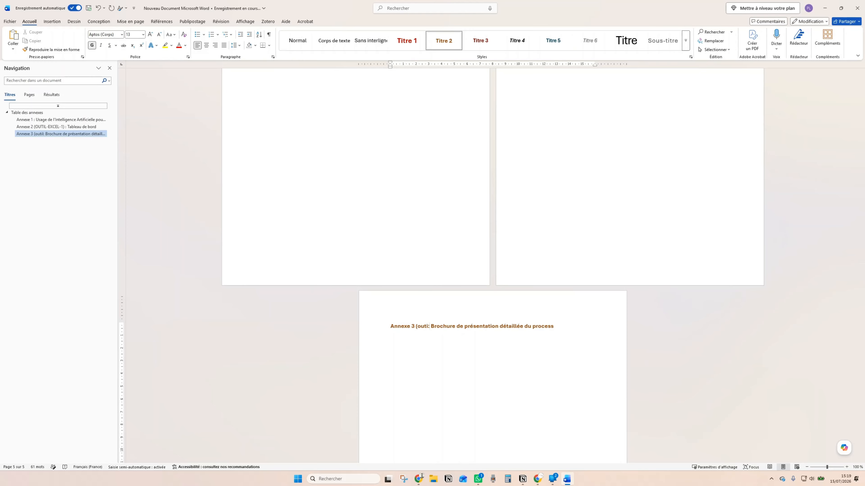
key("Caps_Lock")
type("OUTIL")
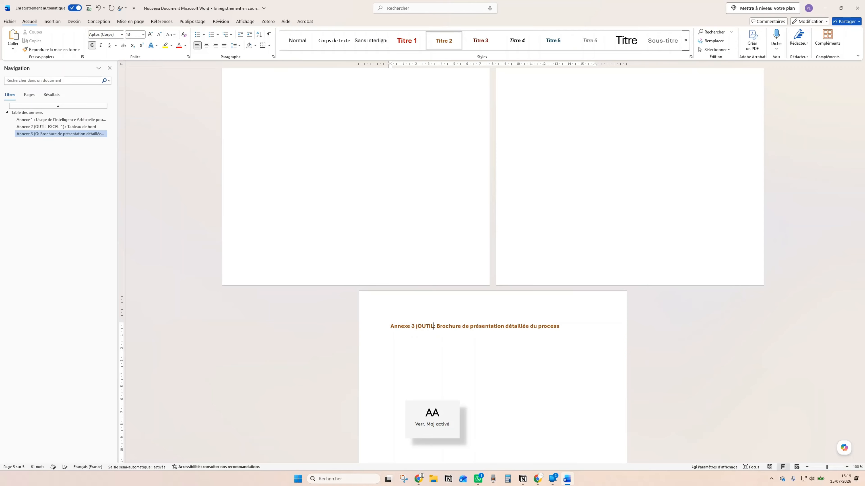
key("Caps_Lock")
type("-")
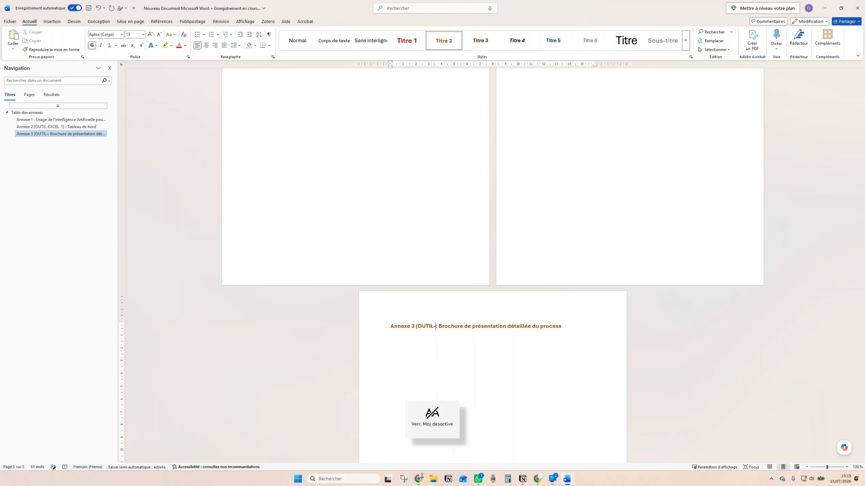
key("Caps_Lock")
type("PDF")
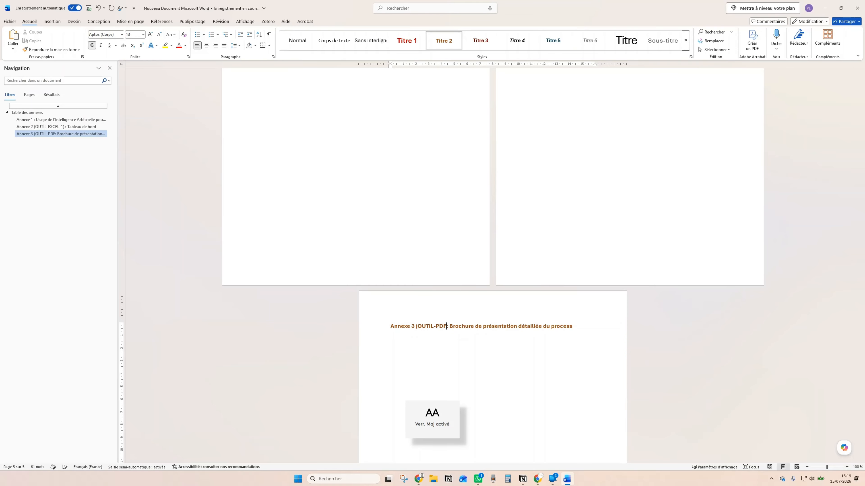
type("-1)")
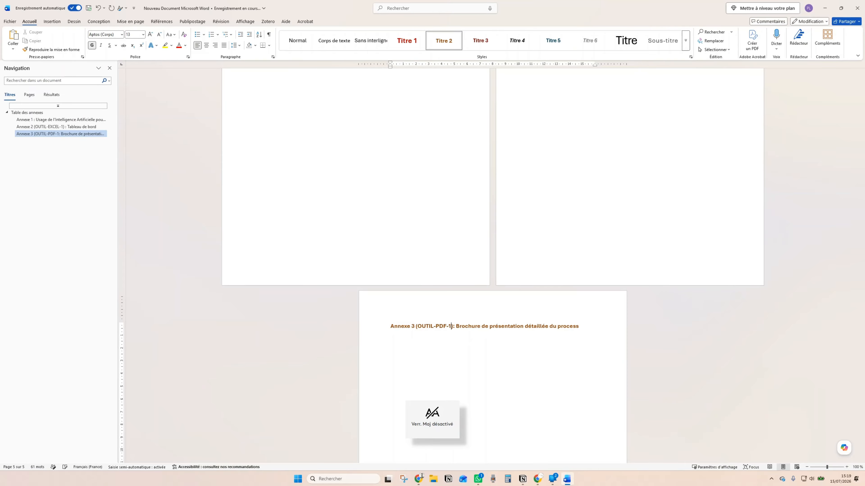
scroll(546, 202, "up", 10)
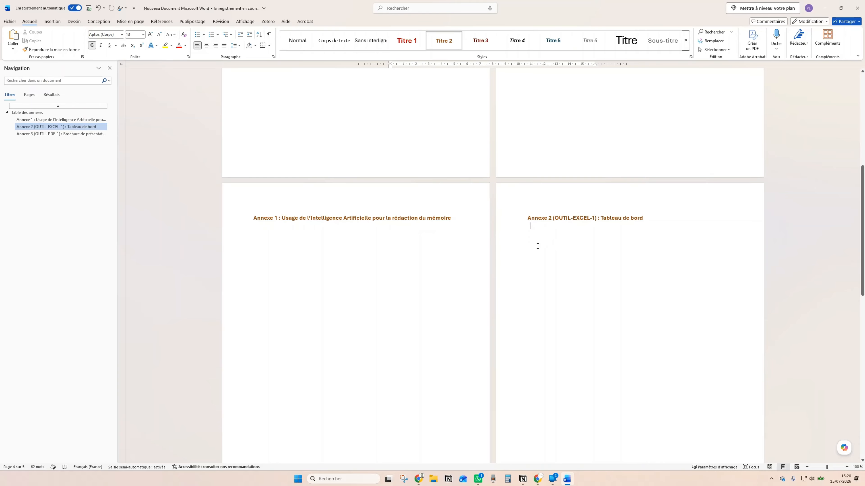
scroll(537, 246, "up", 8)
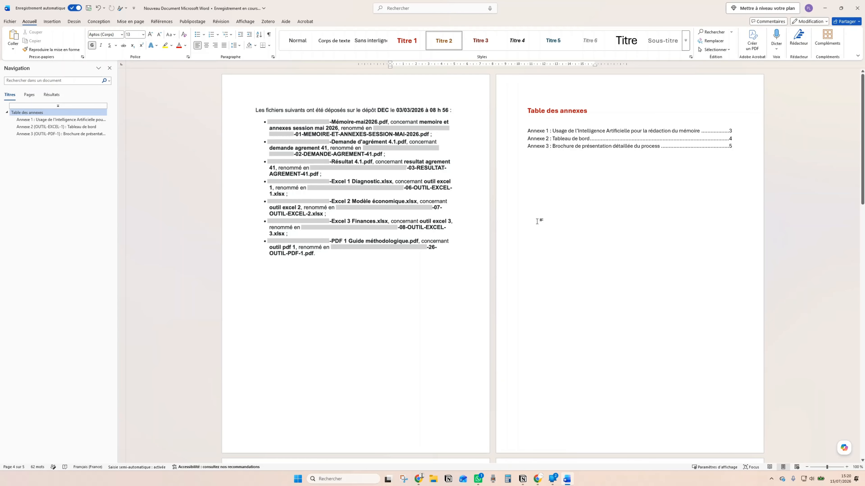
scroll(536, 221, "down", 1)
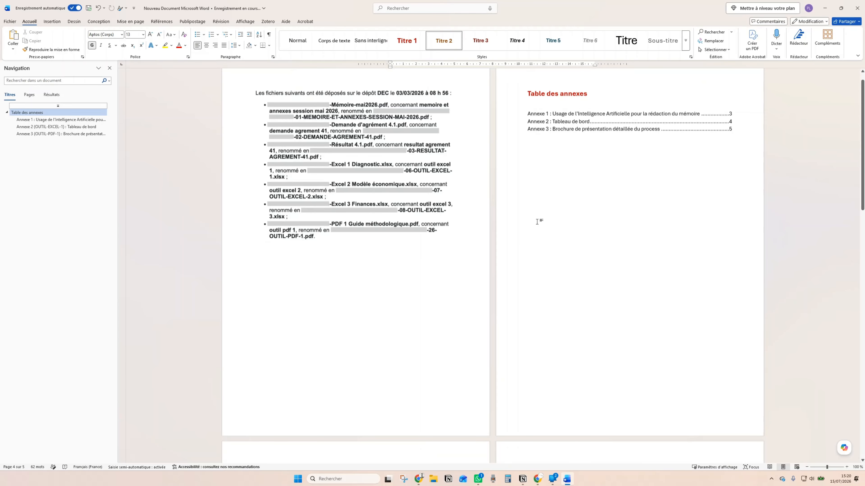
scroll(537, 221, "down", 5)
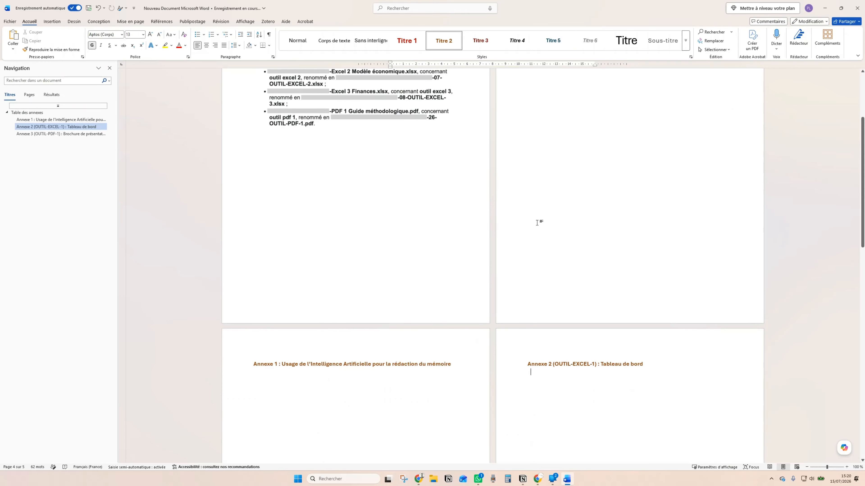
scroll(537, 224, "up", 5)
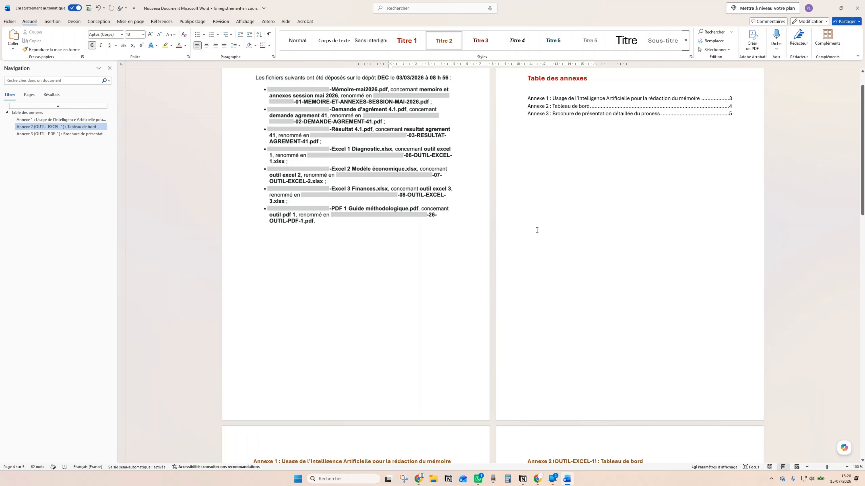
scroll(537, 230, "down", 3)
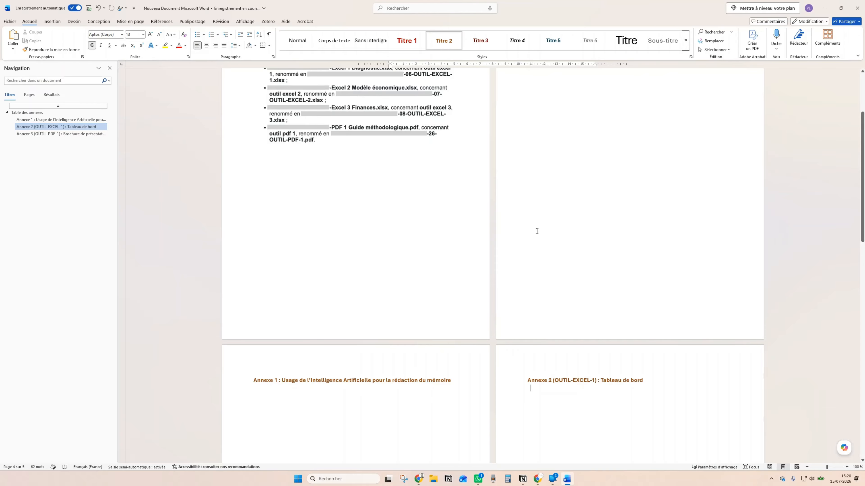